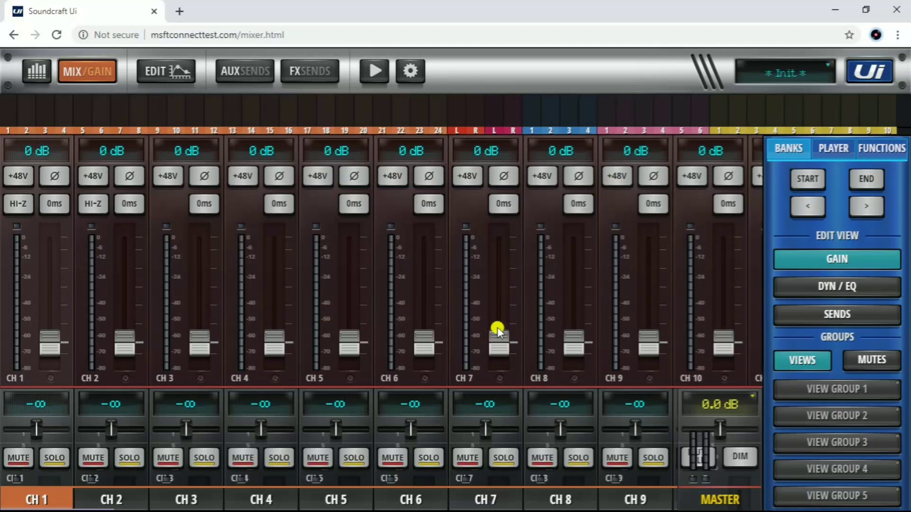
Reduce the browser's page zoom to 67% to fit the whole mixer in view
{"action": "left_click", "coordinate": [897, 35]}
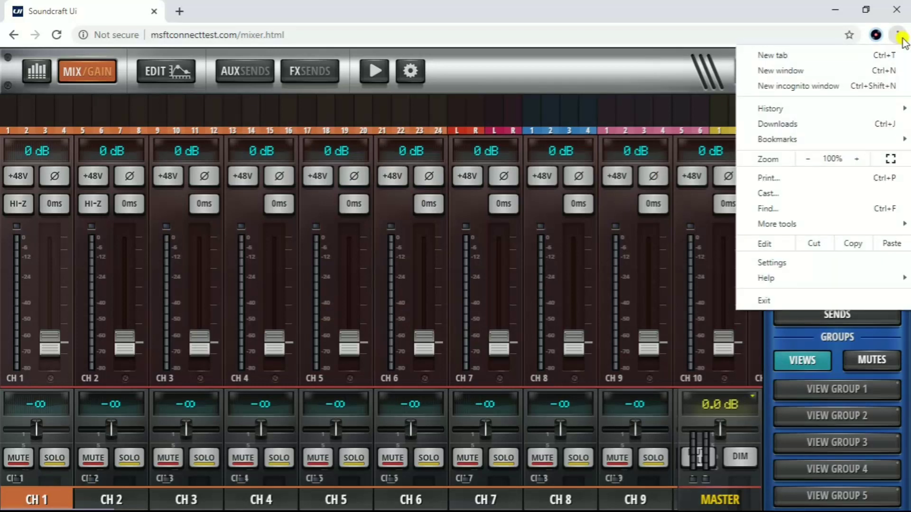
{"action": "left_click", "coordinate": [806, 162]}
{"action": "left_click", "coordinate": [805, 163]}
{"action": "left_click", "coordinate": [806, 163]}
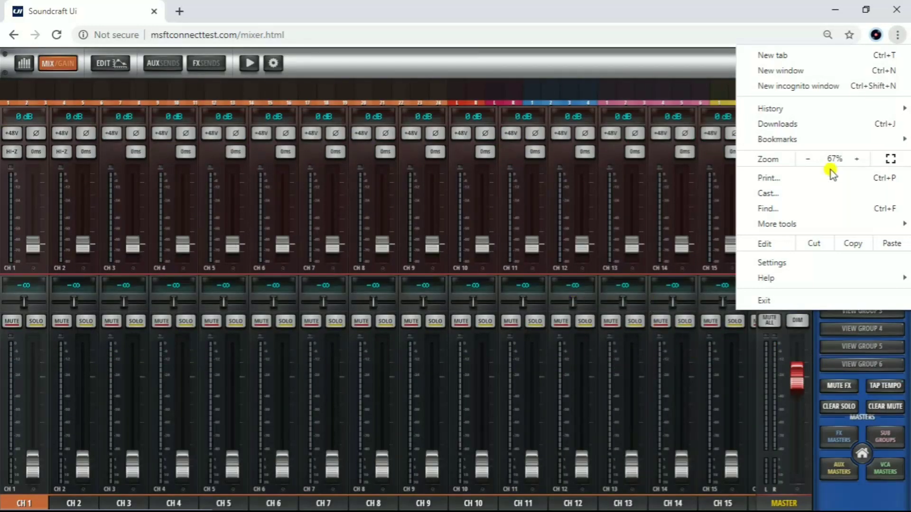
{"action": "left_click", "coordinate": [615, 216]}
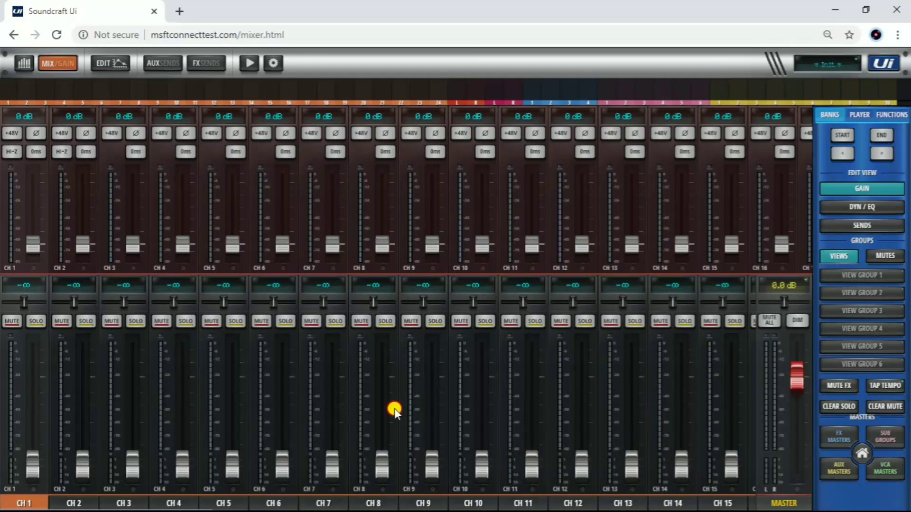
Examine the lower fader row from channel 1 through the line, player, FX, sub, aux and VCA strips, and return to channel 1
{"action": "left_click_drag", "start_coordinate": [394, 408], "coordinate": [366, 408]}
{"action": "left_click_drag", "start_coordinate": [481, 400], "coordinate": [196, 386]}
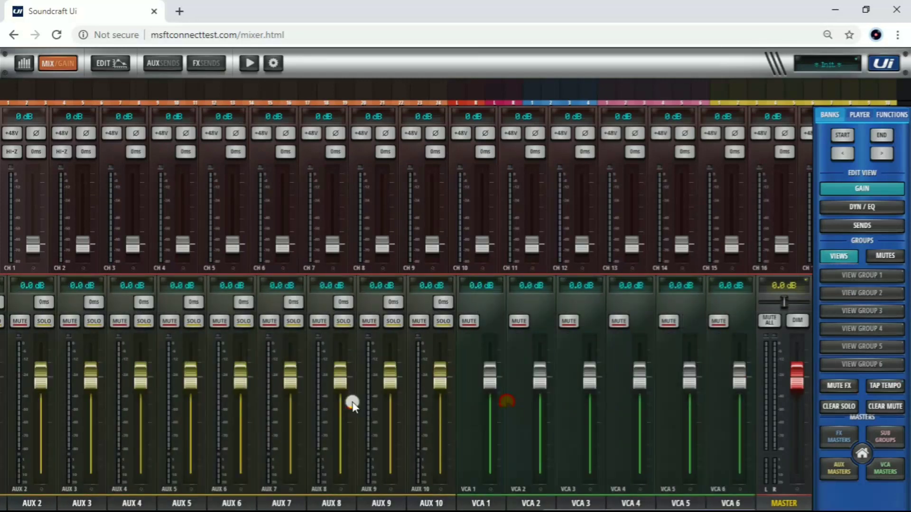
{"action": "left_click_drag", "start_coordinate": [92, 423], "coordinate": [548, 443]}
{"action": "left_click_drag", "start_coordinate": [189, 435], "coordinate": [294, 441]}
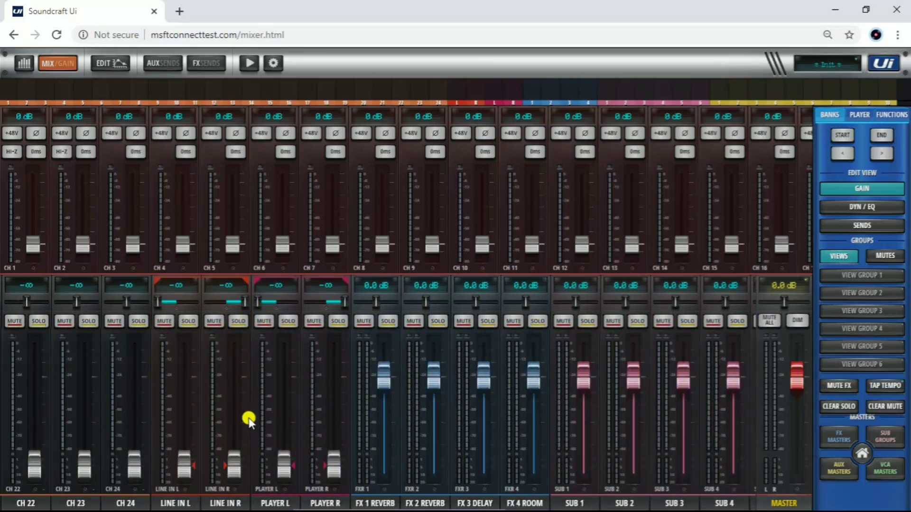
{"action": "left_click_drag", "start_coordinate": [298, 420], "coordinate": [207, 427]}
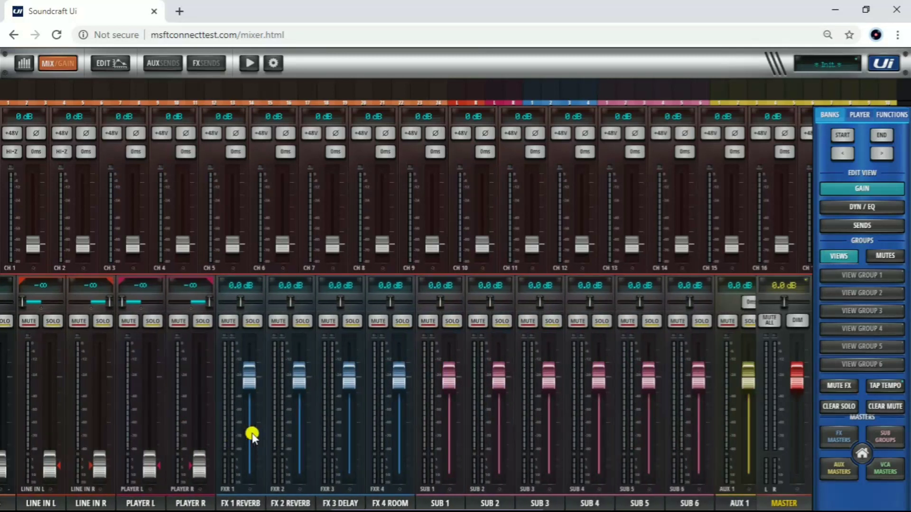
{"action": "left_click_drag", "start_coordinate": [337, 433], "coordinate": [67, 462]}
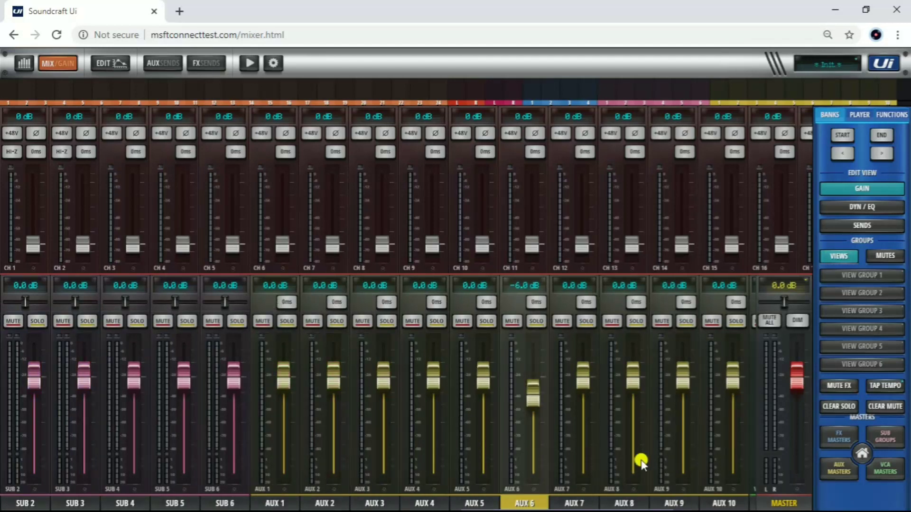
{"action": "left_click_drag", "start_coordinate": [640, 463], "coordinate": [354, 436]}
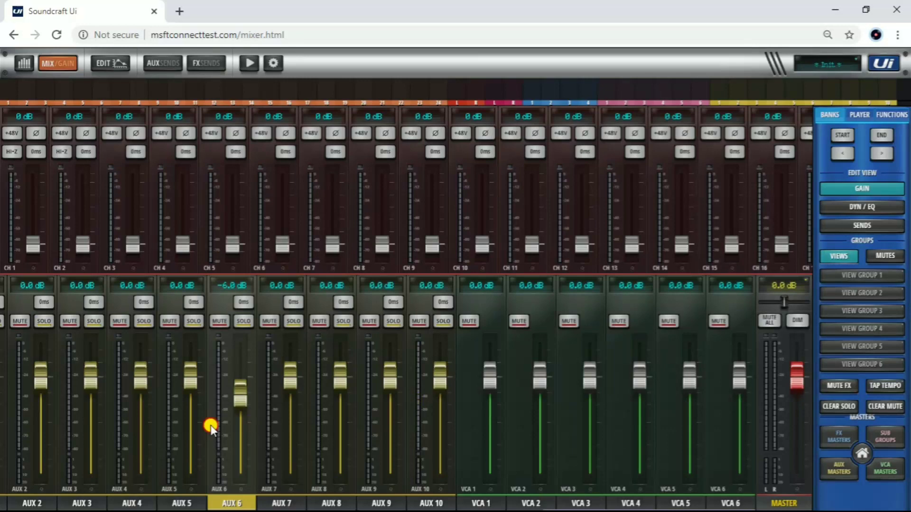
{"action": "scroll", "coordinate": [89, 414], "scroll_direction": "left", "scroll_amount": 5}
{"action": "scroll", "coordinate": [89, 414], "scroll_direction": "left", "scroll_amount": 5}
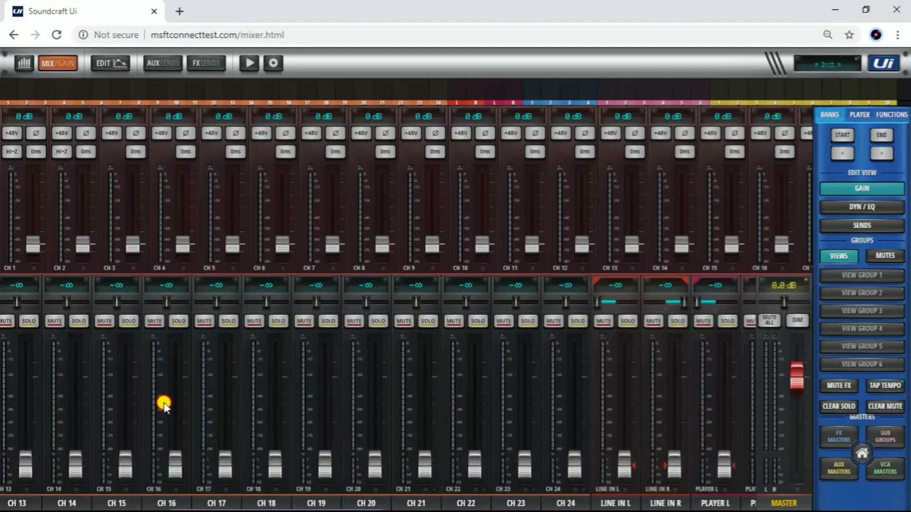
{"action": "scroll", "coordinate": [158, 366], "scroll_direction": "left", "scroll_amount": 5}
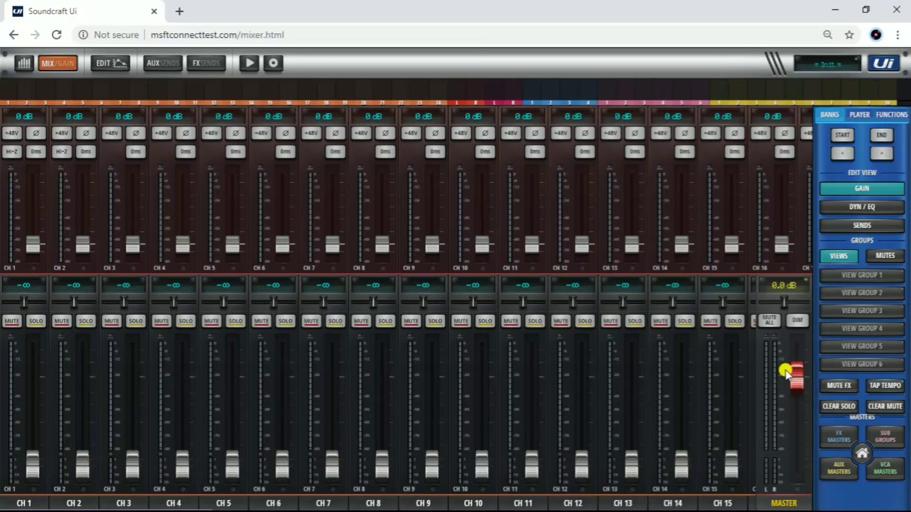
Lower the master fader to -0.3 dB
{"action": "mouse_move", "coordinate": [786, 372]}
{"action": "left_mouse_down"}
{"action": "mouse_move", "coordinate": [796, 395]}
{"action": "mouse_move", "coordinate": [797, 382]}
{"action": "left_mouse_up"}
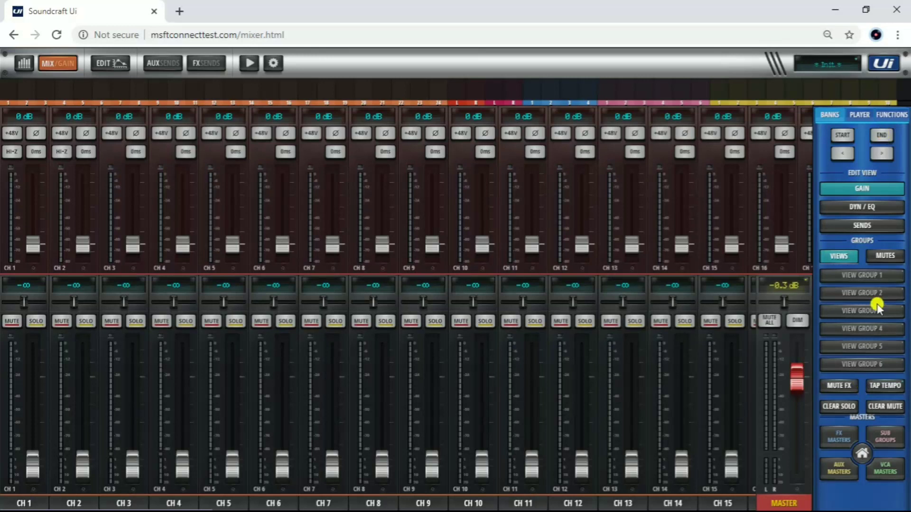
View the VCA masters, aux masters, FX masters and sub groups in turn, and return to the full channel view
{"action": "left_click", "coordinate": [890, 474]}
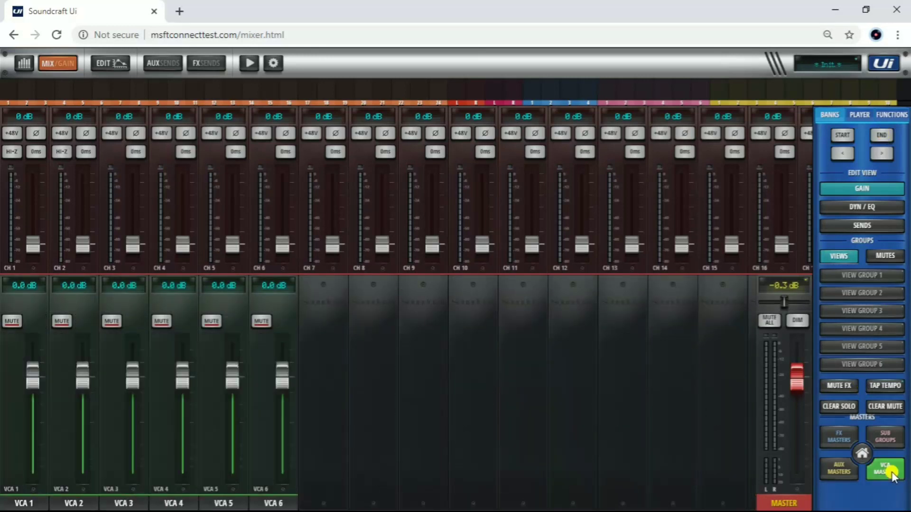
{"action": "left_click", "coordinate": [835, 470]}
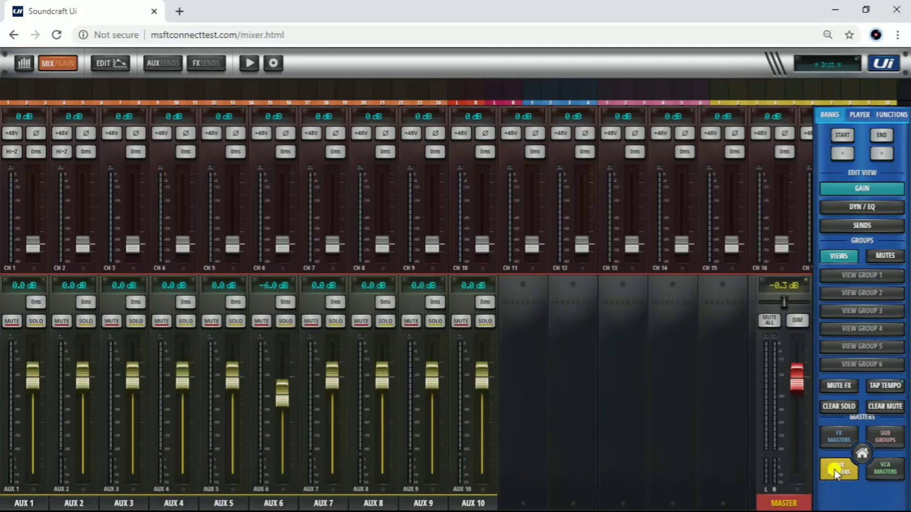
{"action": "left_click", "coordinate": [839, 440]}
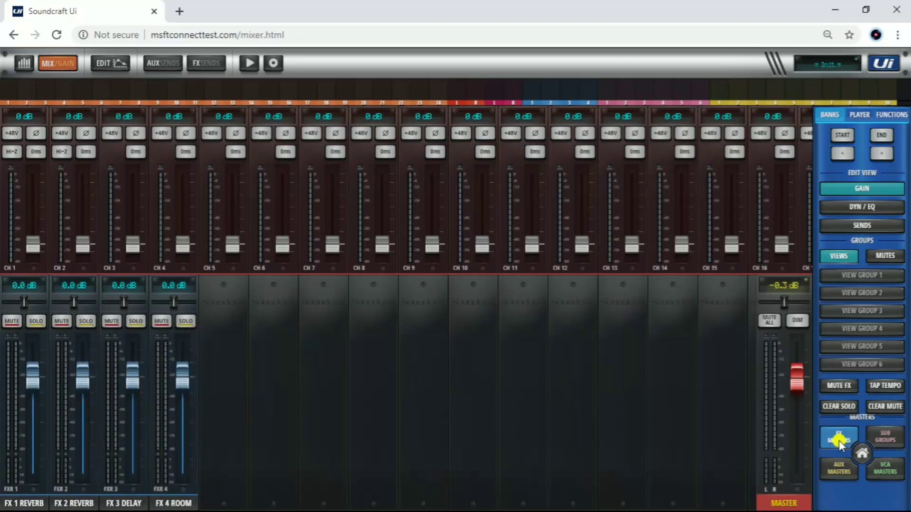
{"action": "left_click", "coordinate": [884, 439]}
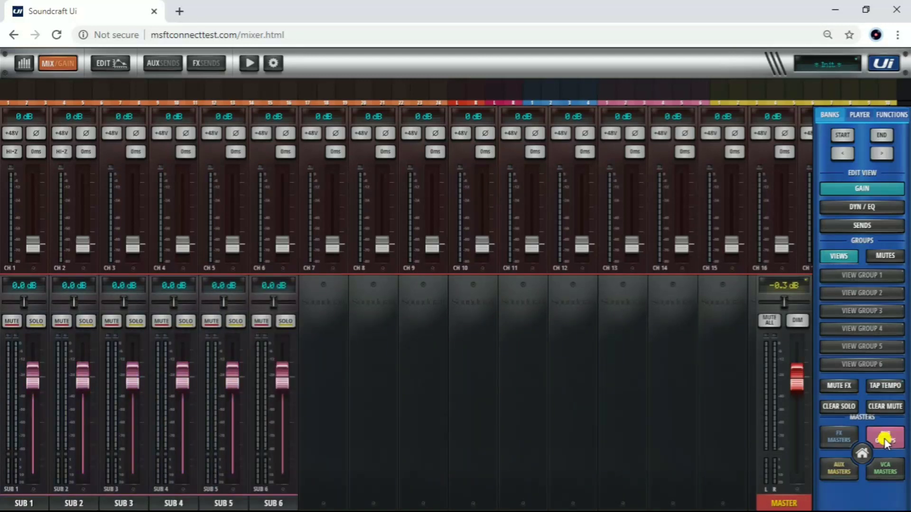
{"action": "left_click", "coordinate": [863, 453]}
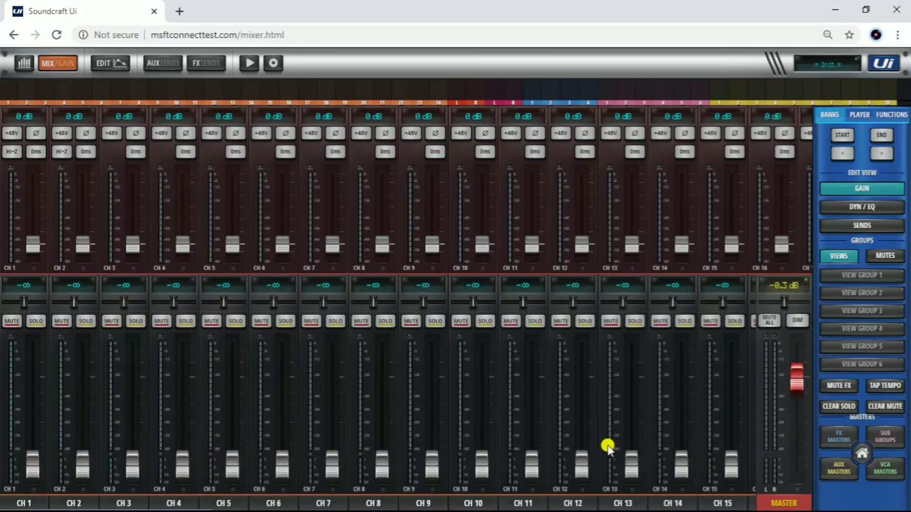
Tap in a tempo with several beats
{"action": "left_click", "coordinate": [891, 388]}
{"action": "left_click", "coordinate": [891, 388]}
{"action": "left_click", "coordinate": [891, 388]}
{"action": "left_click", "coordinate": [824, 63]}
{"action": "left_click", "coordinate": [827, 65]}
{"action": "left_click", "coordinate": [812, 63]}
{"action": "left_click", "coordinate": [820, 65]}
Clear the mutes and switch the FX mute on and off again
{"action": "left_click", "coordinate": [878, 408]}
{"action": "left_click", "coordinate": [847, 384]}
{"action": "left_click", "coordinate": [849, 386]}
Show the dynamics and EQ edit view above the faders for the master, channel 1 and channel 6
{"action": "left_click", "coordinate": [862, 207]}
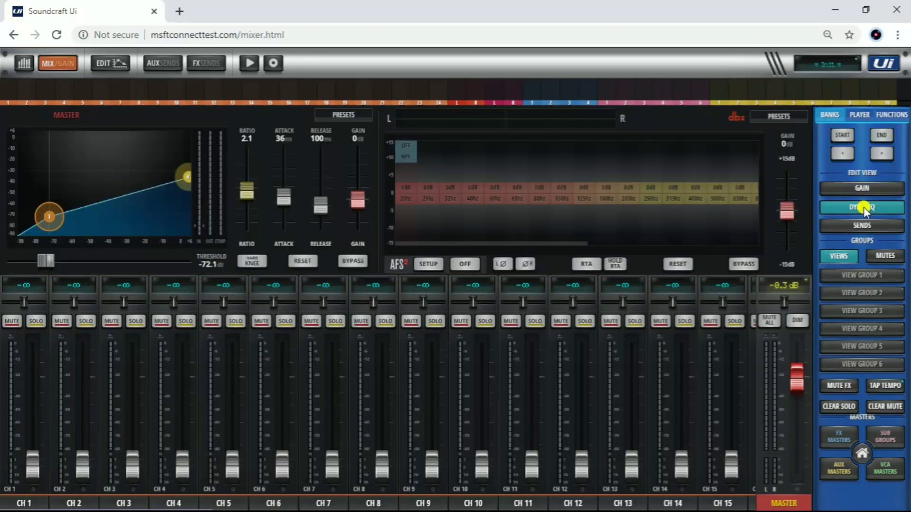
{"action": "left_click", "coordinate": [34, 450]}
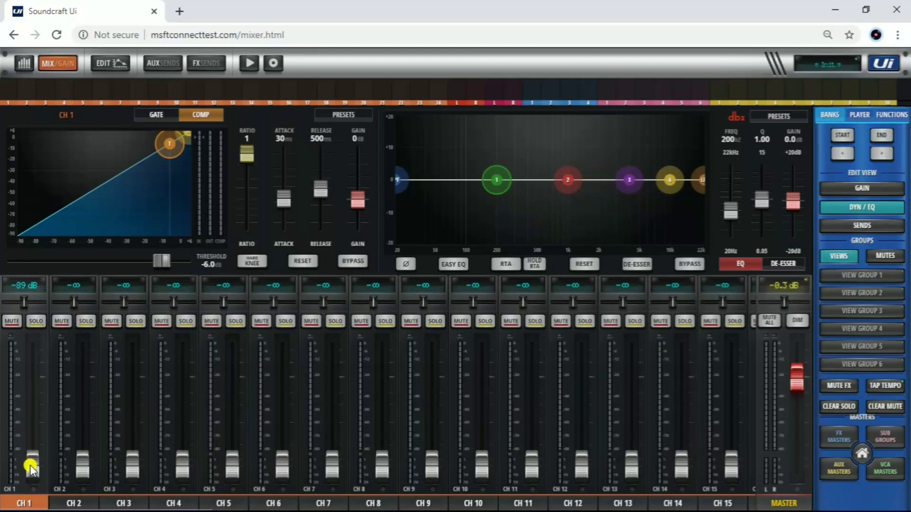
{"action": "left_click", "coordinate": [282, 462]}
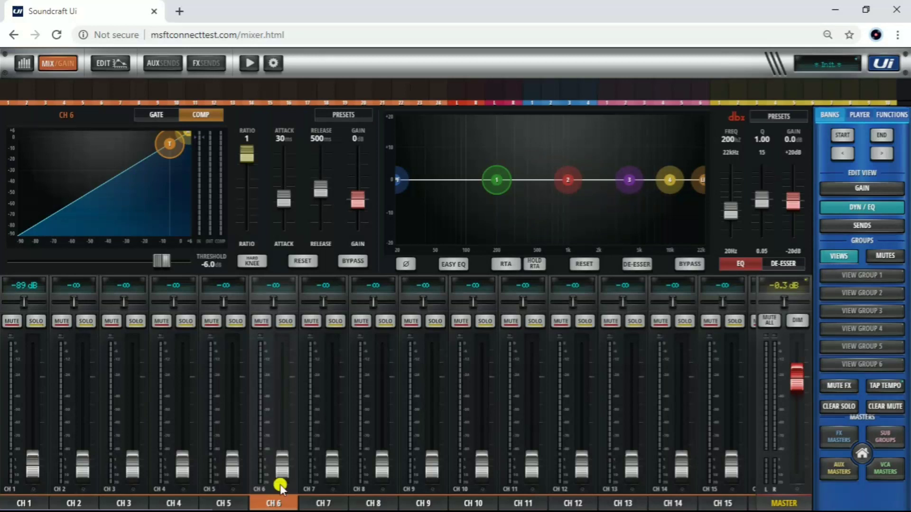
Show channel 6's aux and FX sends and review the parameters of the second reverb, the delay and the room effect
{"action": "left_click", "coordinate": [847, 225]}
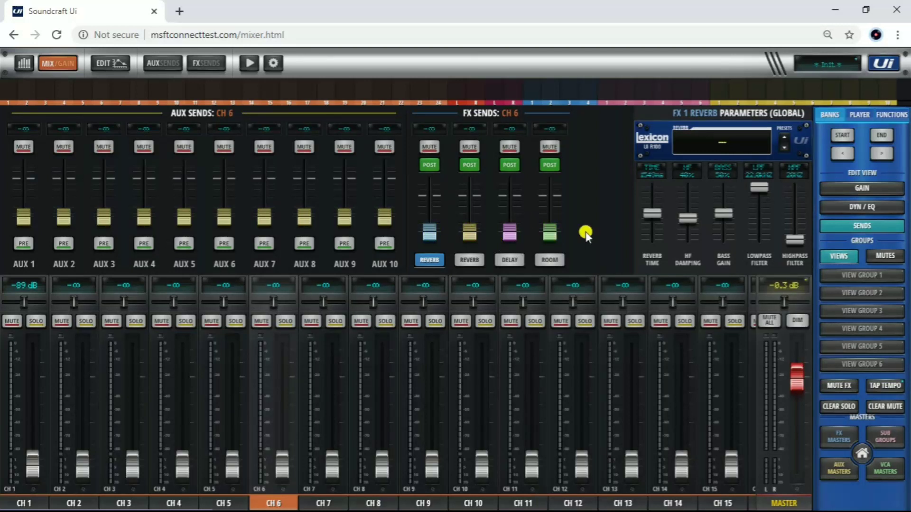
{"action": "left_click", "coordinate": [473, 259]}
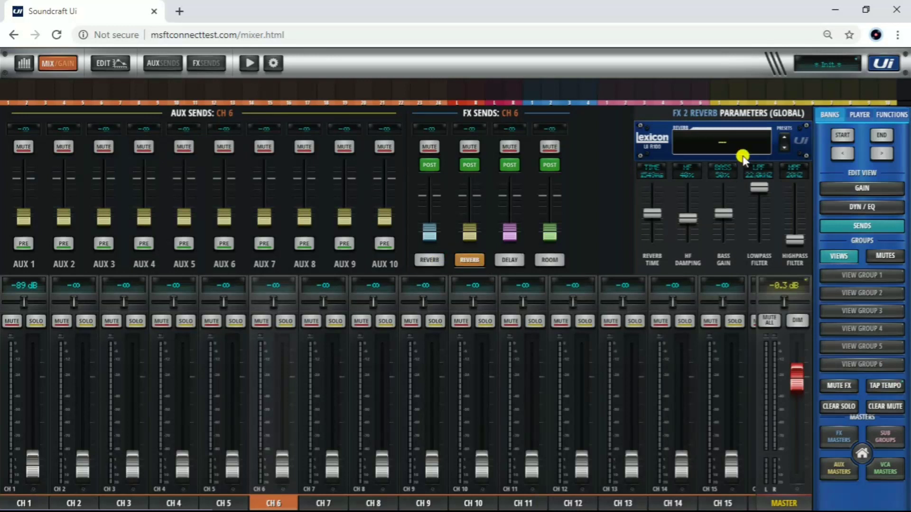
{"action": "left_click", "coordinate": [510, 259]}
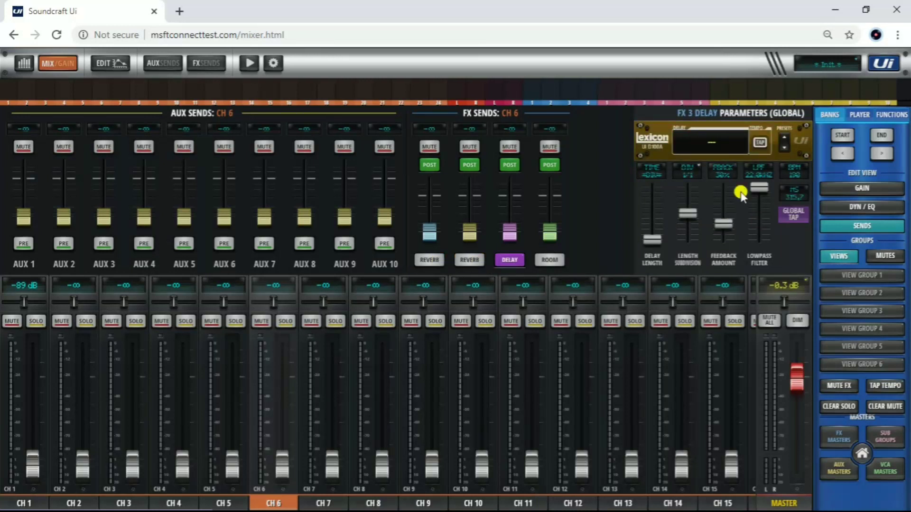
{"action": "left_click", "coordinate": [549, 260]}
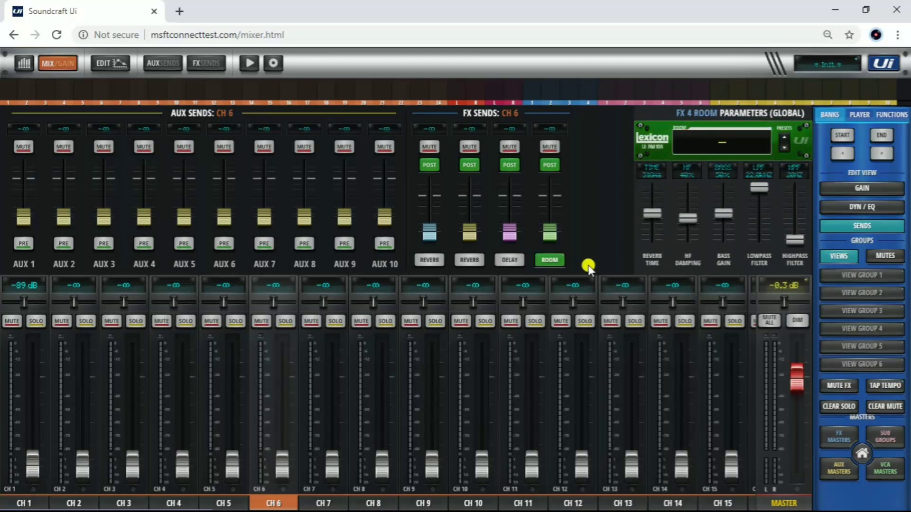
{"action": "left_click", "coordinate": [511, 262]}
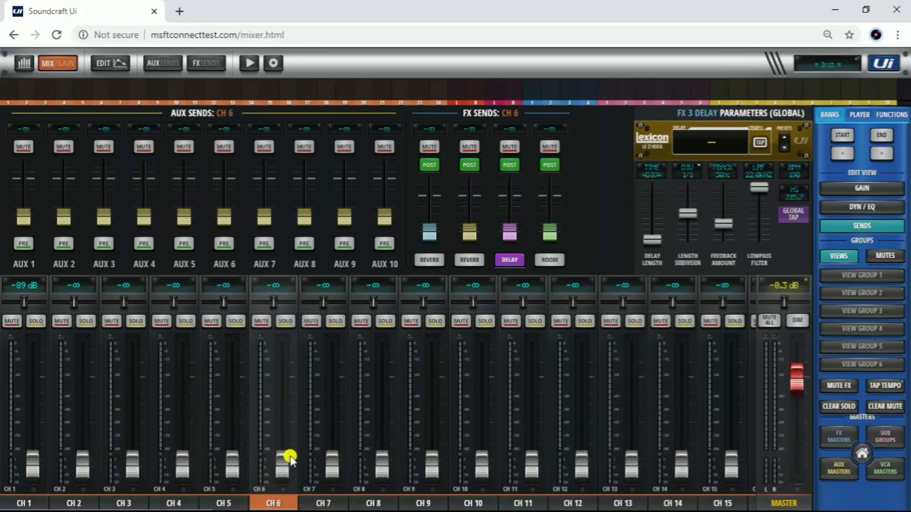
Raise channel 6's fader to -78 dB and open its full-size EQ editor
{"action": "left_click_drag", "start_coordinate": [290, 456], "coordinate": [282, 465]}
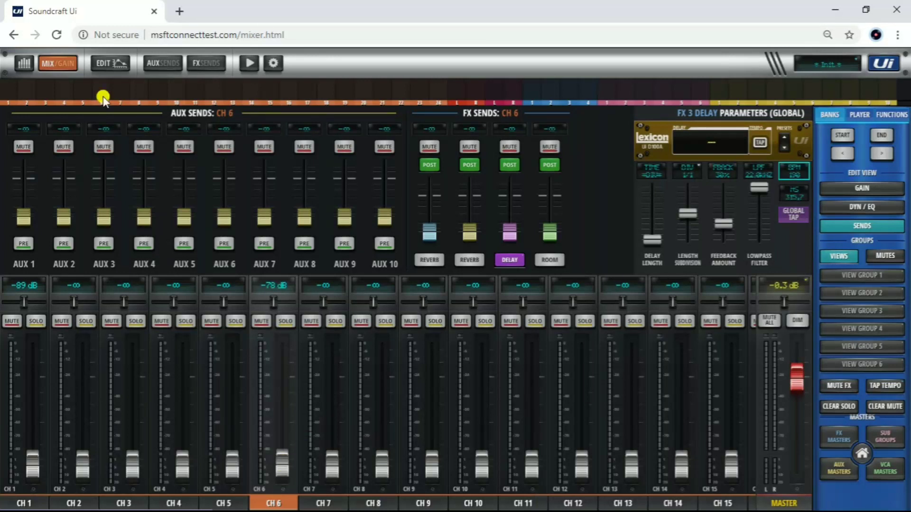
{"action": "left_click", "coordinate": [113, 64]}
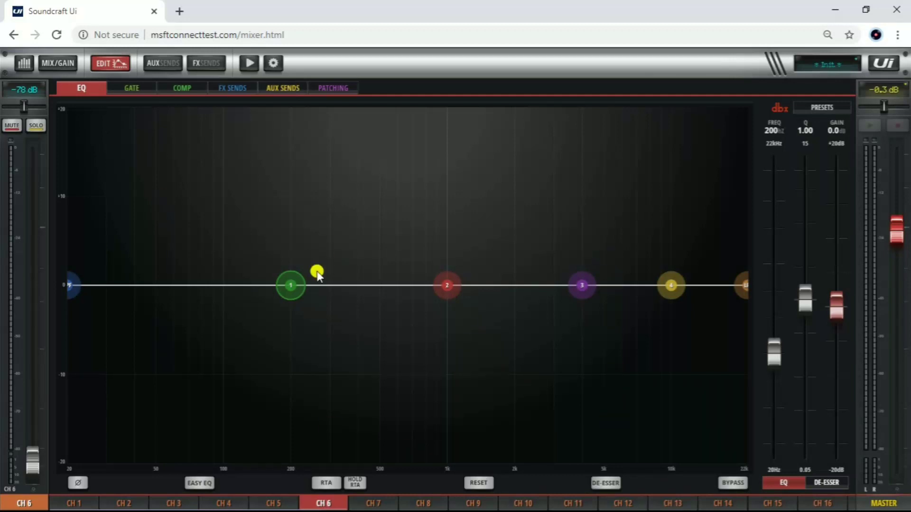
Shape channel 6's EQ: boost band 1 by 7.1 dB at 228 Hz, cut band 2 near 1 kHz, and boost band 3 by 1.3 dB at 3.52 kHz
{"action": "left_click_drag", "start_coordinate": [296, 216], "coordinate": [304, 222]}
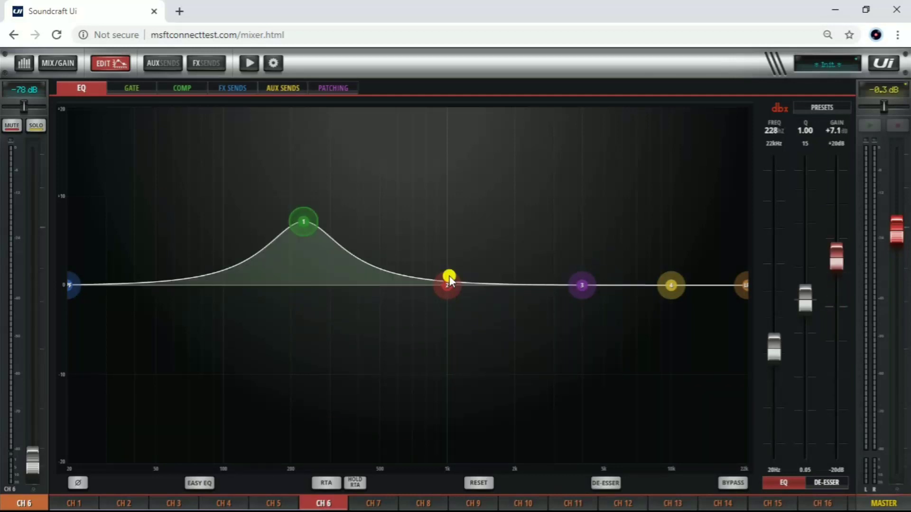
{"action": "left_click_drag", "start_coordinate": [442, 287], "coordinate": [443, 309]}
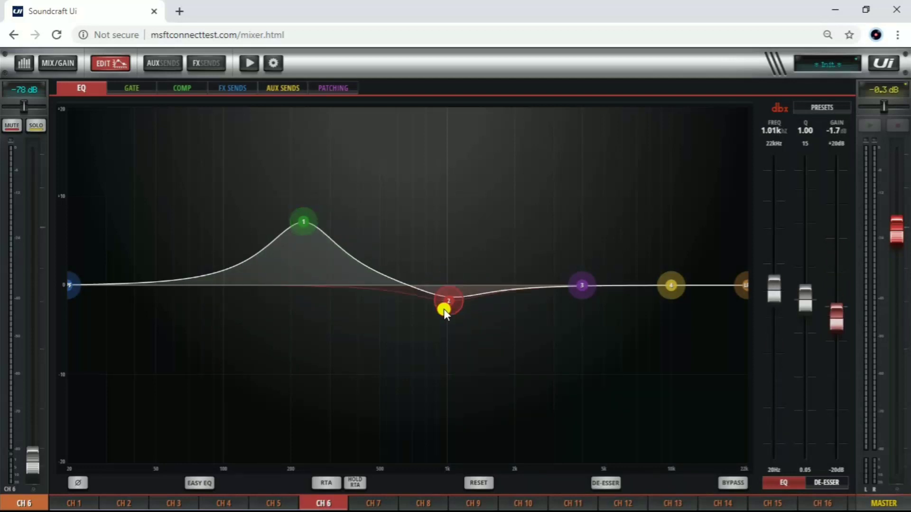
{"action": "left_click_drag", "start_coordinate": [583, 293], "coordinate": [570, 273]}
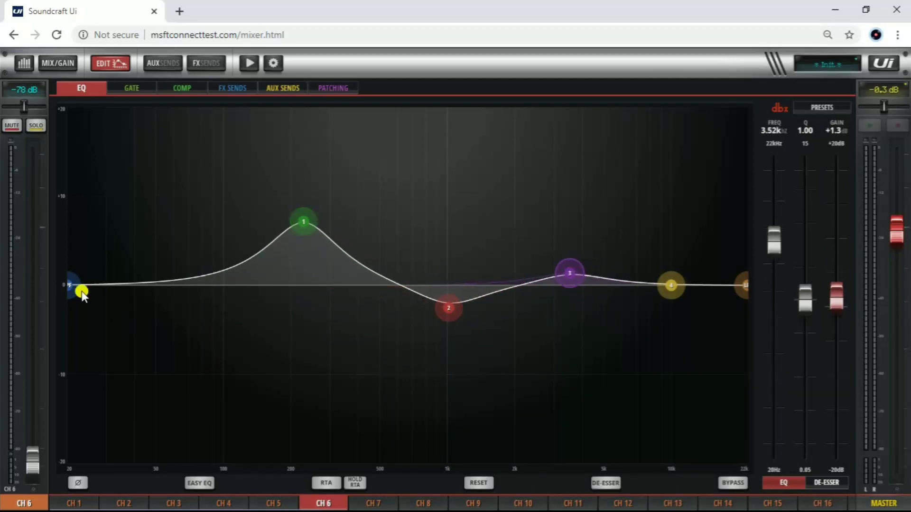
Raise channel 6's high-pass filter frequency and set its low-pass filter to 4.98 kHz, trying the 24 dBu and 36 dBu slopes
{"action": "left_click_drag", "start_coordinate": [75, 282], "coordinate": [187, 311]}
{"action": "left_click_drag", "start_coordinate": [741, 286], "coordinate": [619, 284]}
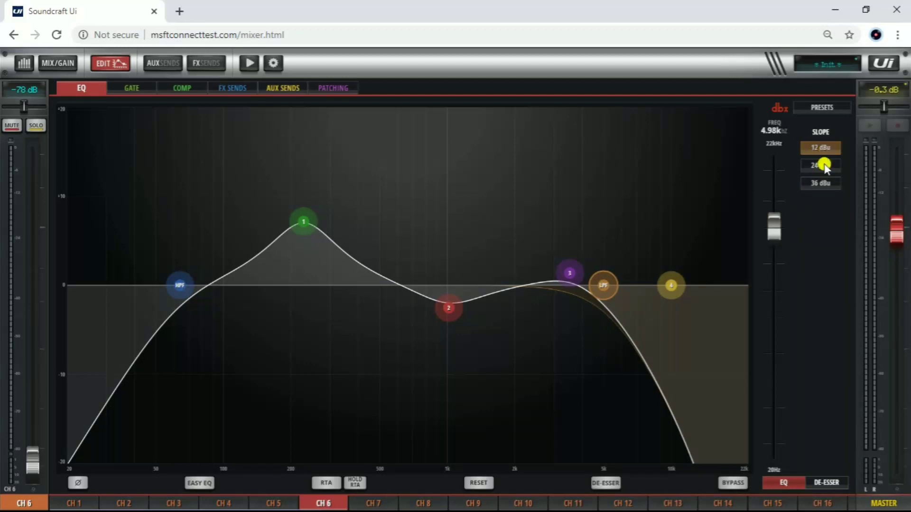
{"action": "left_click", "coordinate": [828, 166]}
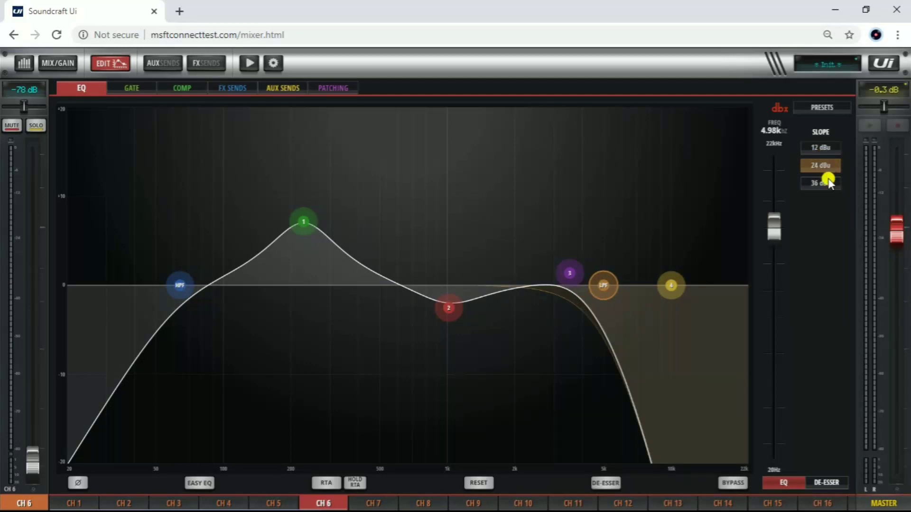
{"action": "left_click", "coordinate": [826, 184]}
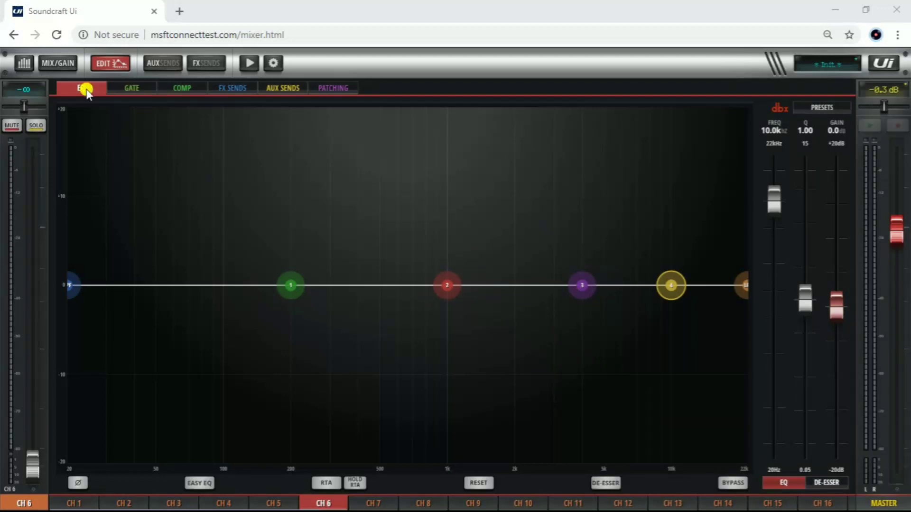
Set channel 6's gate to 36 ms attack, 162 ms release and a threshold of about -71 dB
{"action": "left_click", "coordinate": [124, 85]}
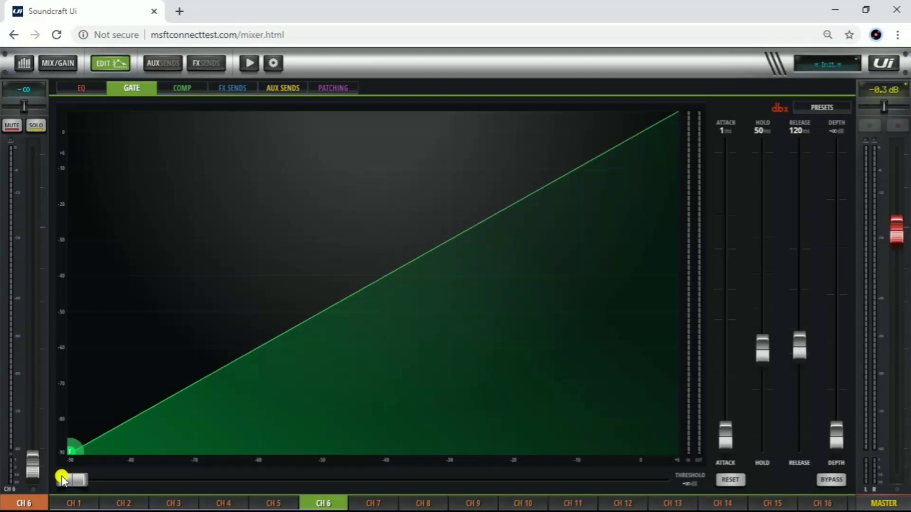
{"action": "left_click_drag", "start_coordinate": [61, 479], "coordinate": [573, 480]}
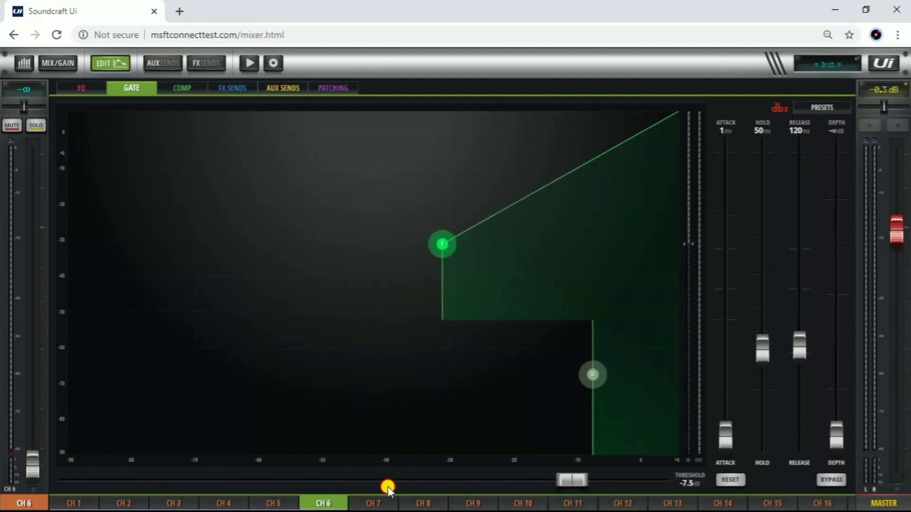
{"action": "left_click", "coordinate": [66, 480]}
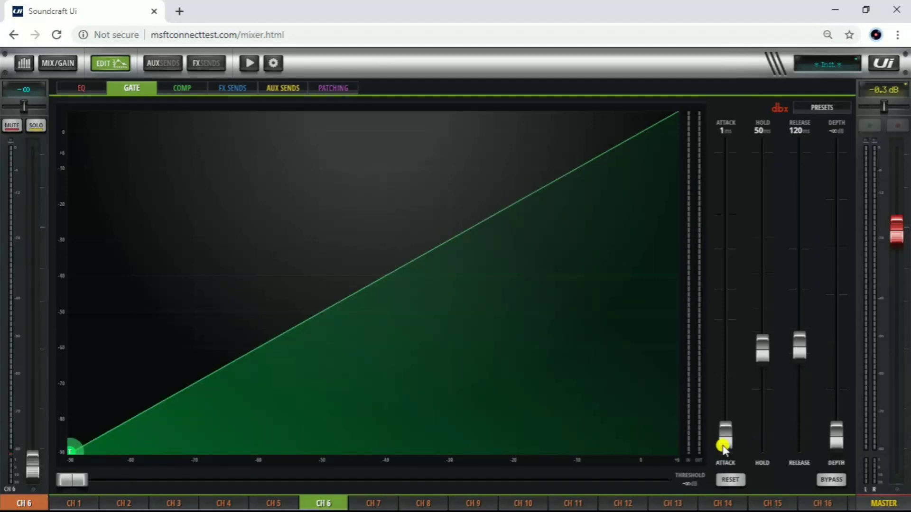
{"action": "left_click_drag", "start_coordinate": [724, 441], "coordinate": [723, 334]}
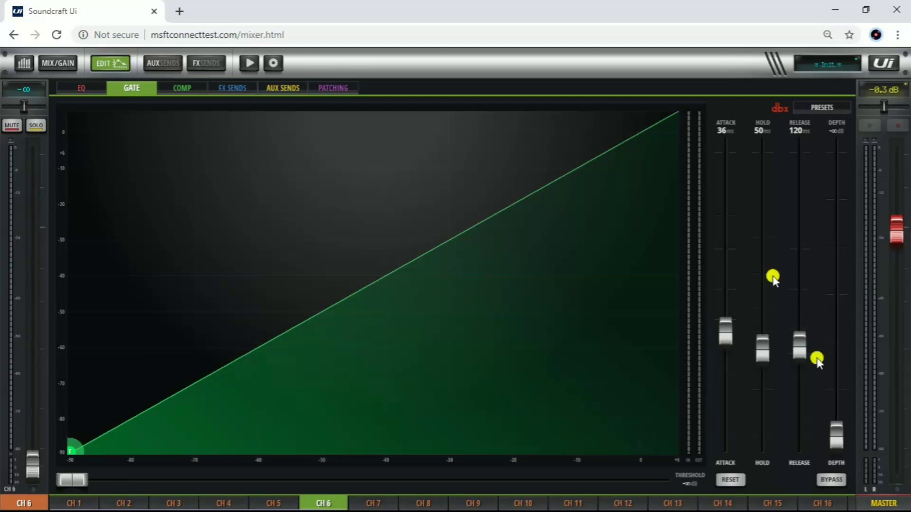
{"action": "mouse_move", "coordinate": [799, 346]}
{"action": "left_mouse_down"}
{"action": "mouse_move", "coordinate": [797, 362]}
{"action": "mouse_move", "coordinate": [801, 337]}
{"action": "left_mouse_up"}
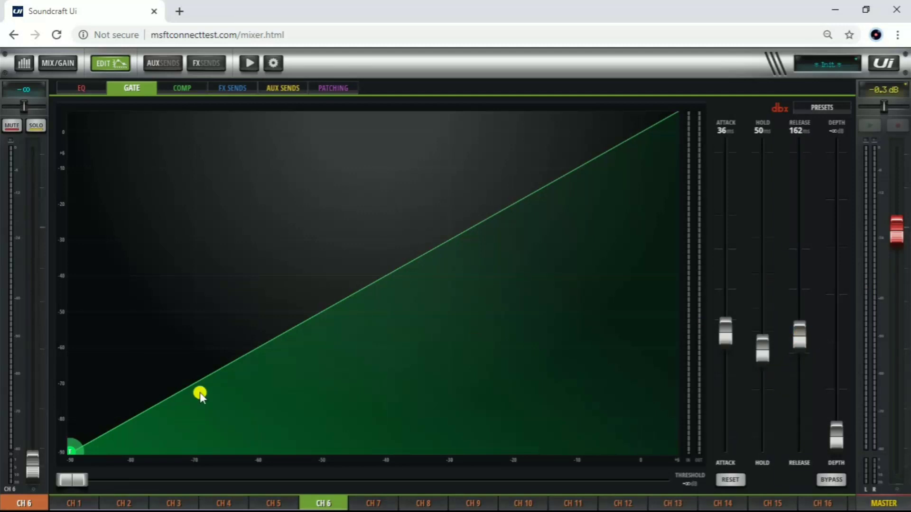
{"action": "left_click_drag", "start_coordinate": [72, 448], "coordinate": [189, 419]}
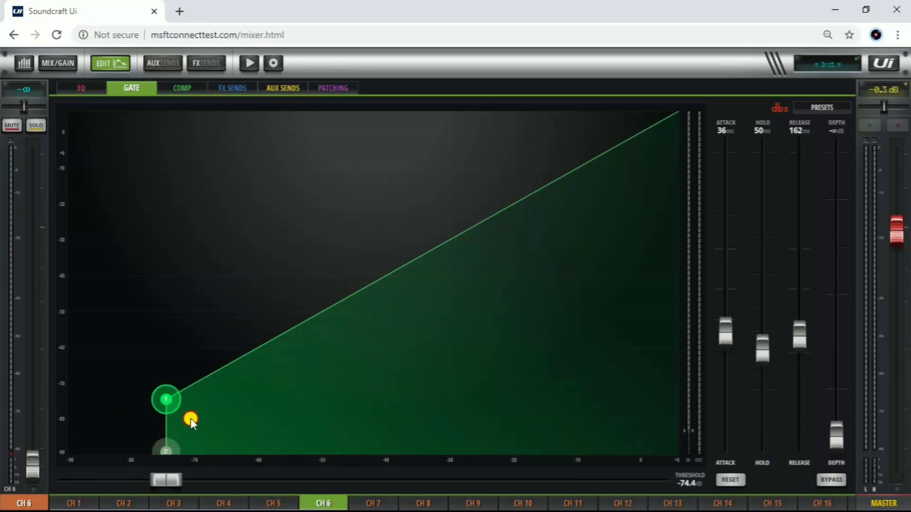
Open channel 6's compressor settings
{"action": "left_click", "coordinate": [181, 88]}
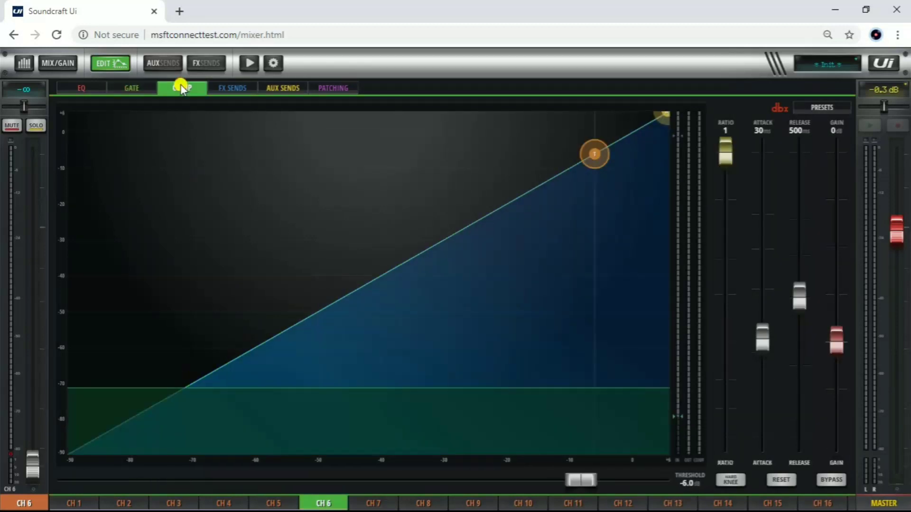